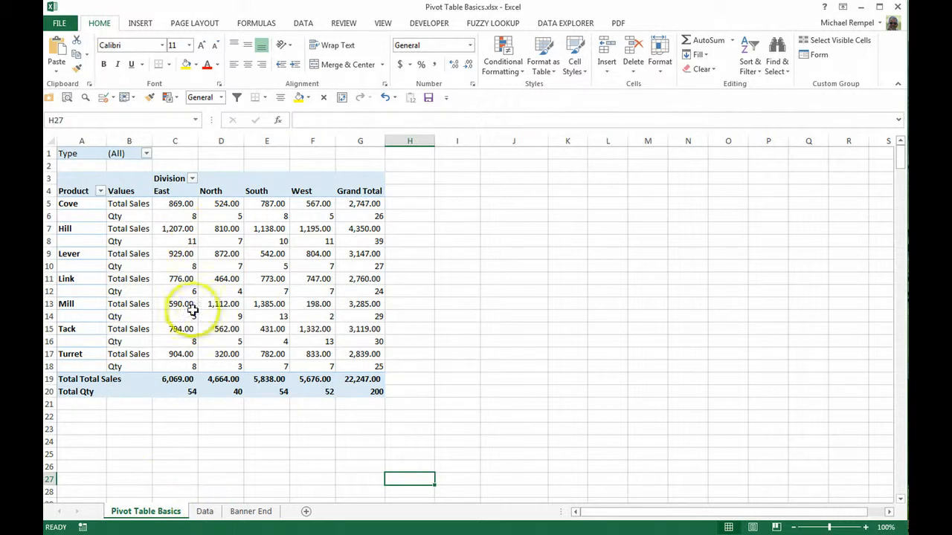
- Reveal the hidden Date column E on the Data sheet and compare its cells with the adjacent table
click(201, 512)
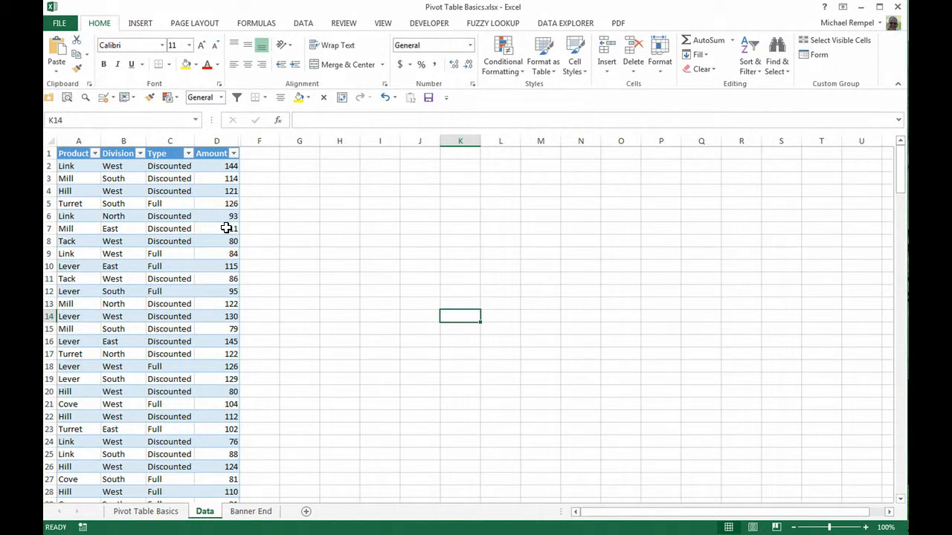
double_click(241, 136)
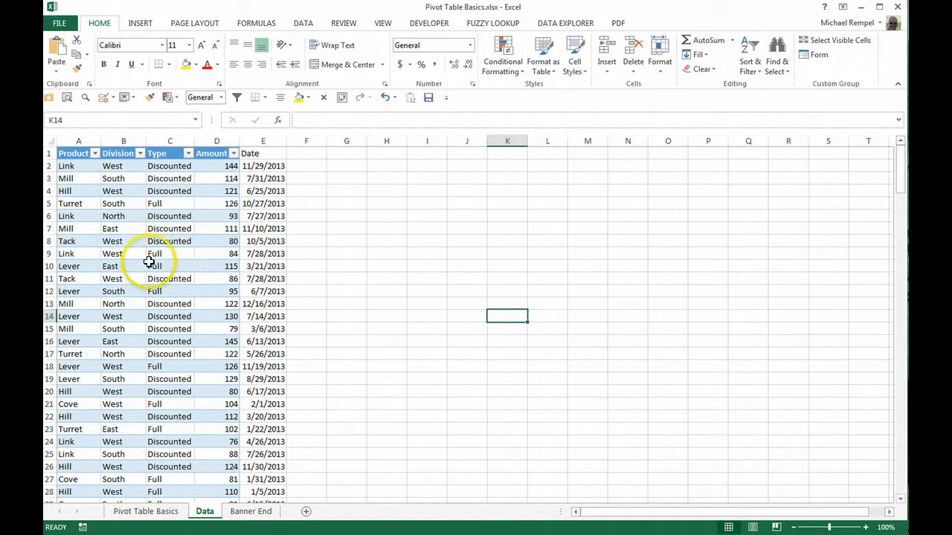
click(150, 264)
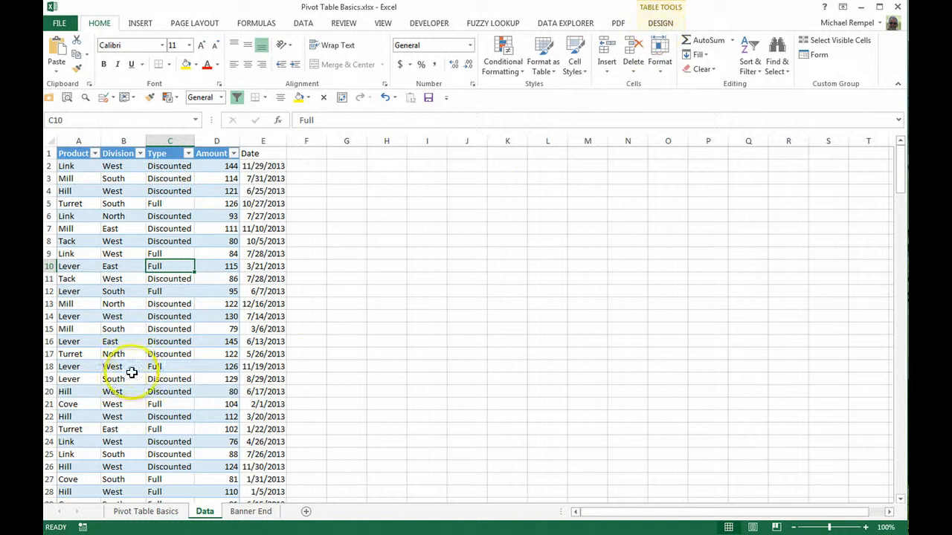
click(269, 278)
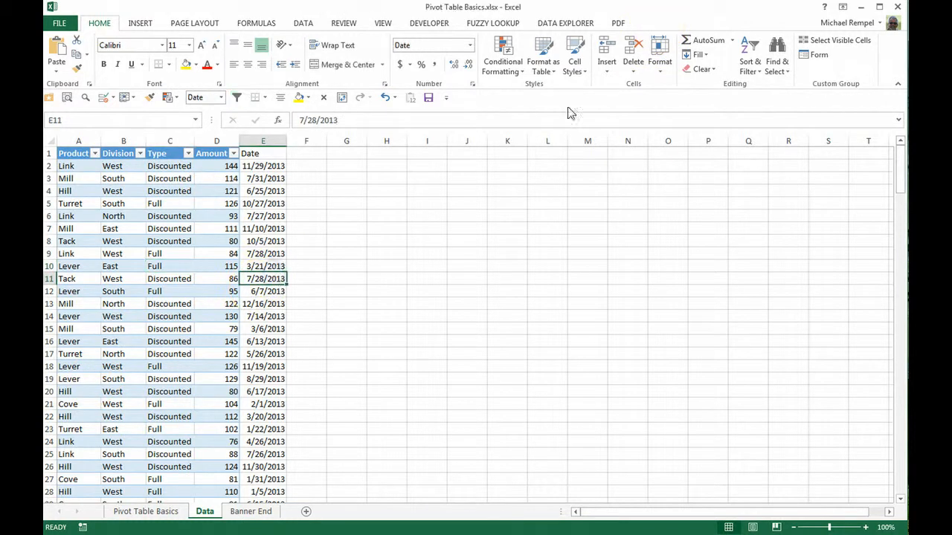
- Resize the ProdSales table to extend through column E, down to row 201, so it includes the Date column
click(131, 241)
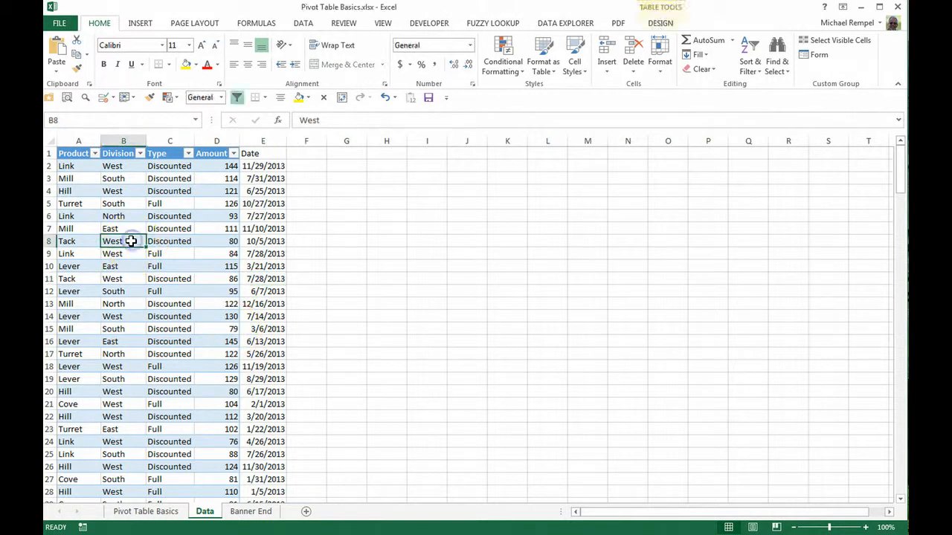
click(660, 25)
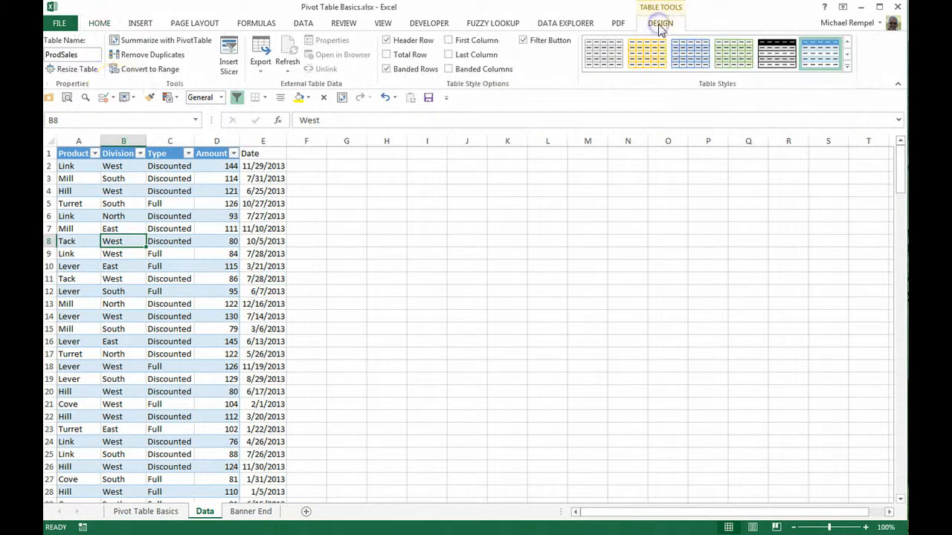
click(69, 75)
drag(776, 206, 399, 198)
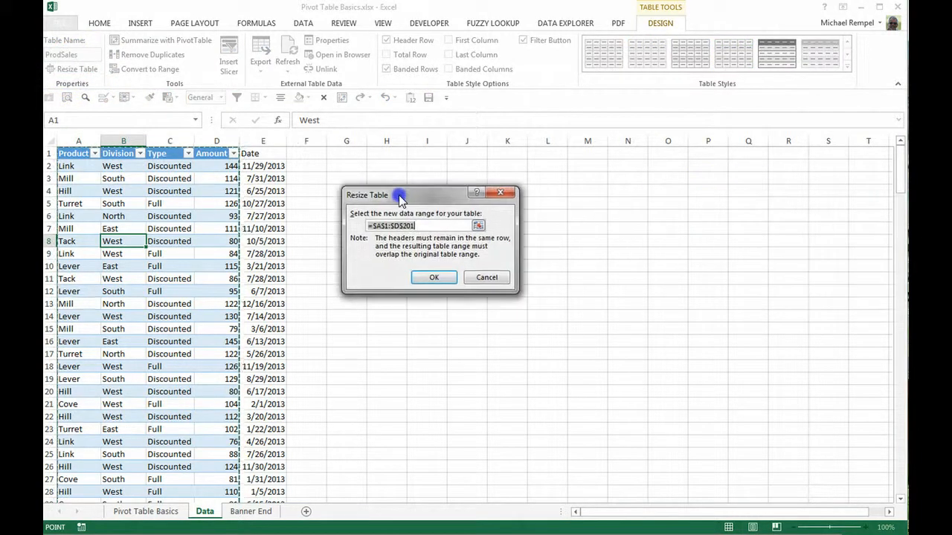
click(374, 225)
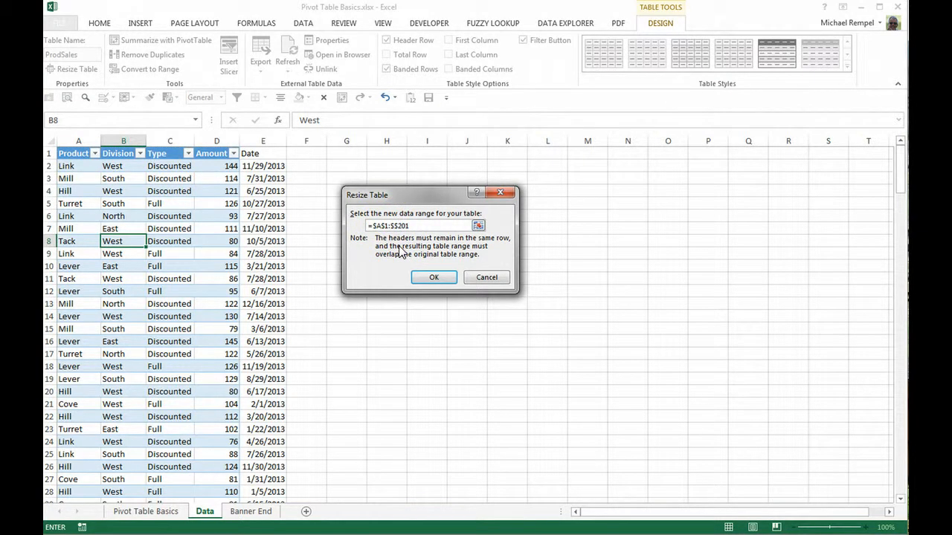
click(433, 277)
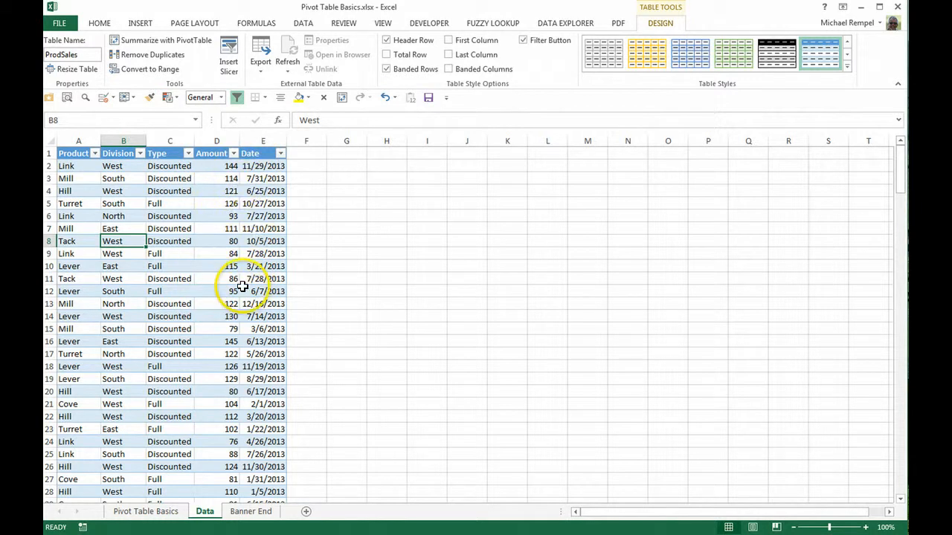
- Show the field list of the pivot table on the Pivot Table Basics sheet, check it for Date, and close it
click(131, 512)
click(256, 301)
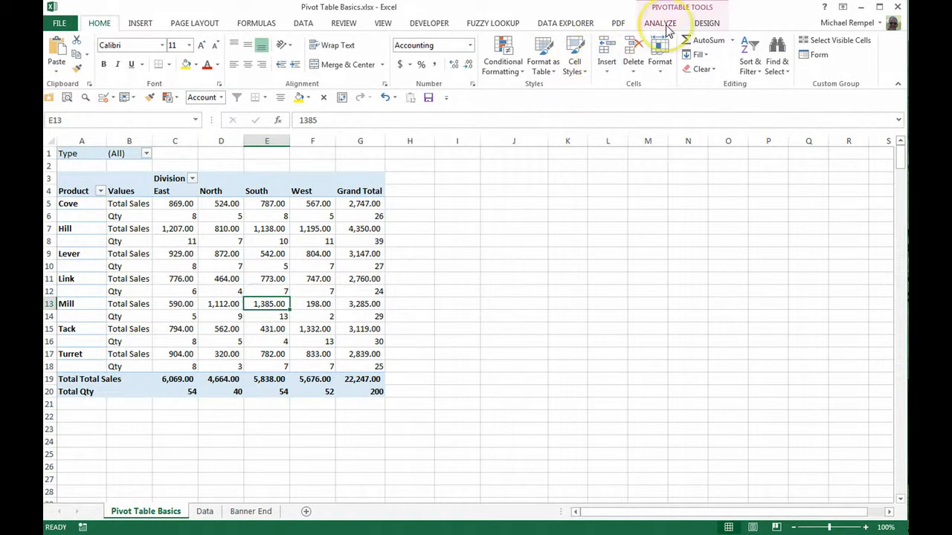
click(666, 26)
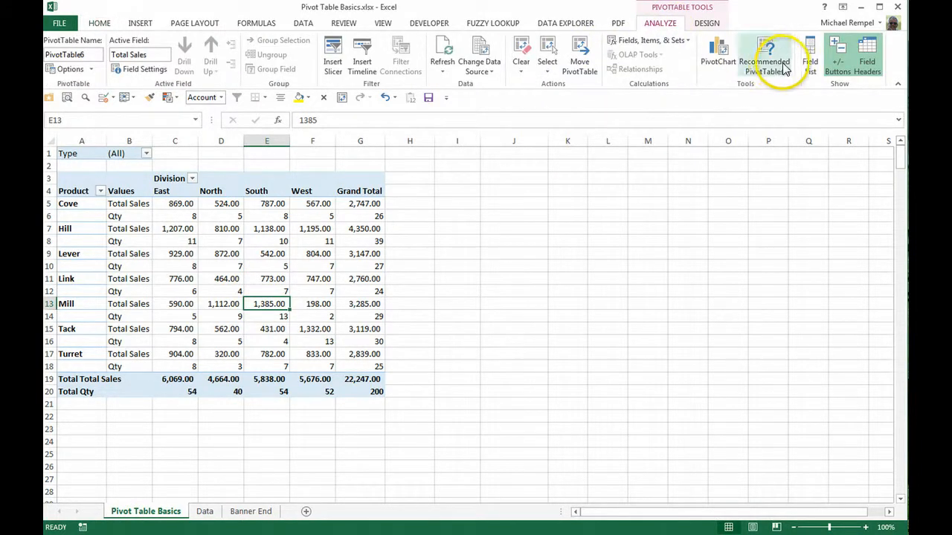
click(810, 56)
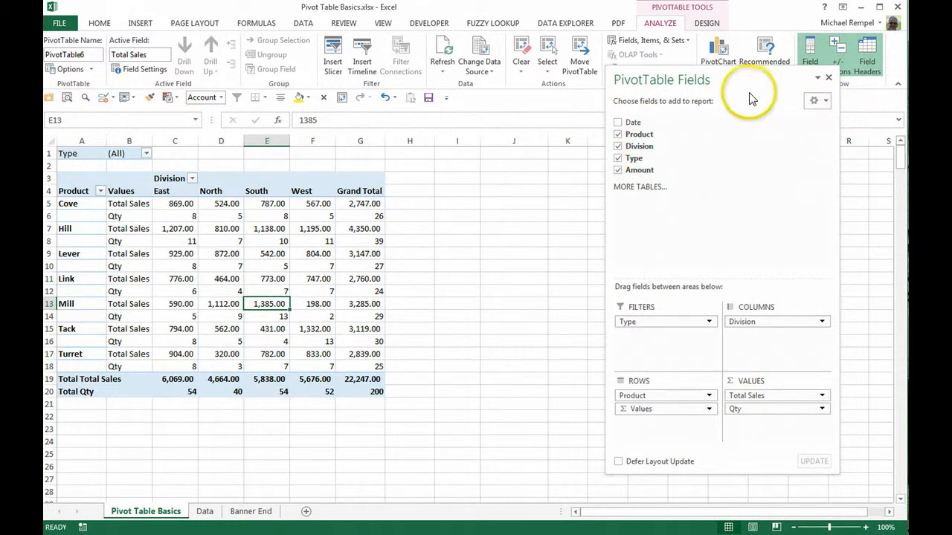
drag(738, 78, 619, 119)
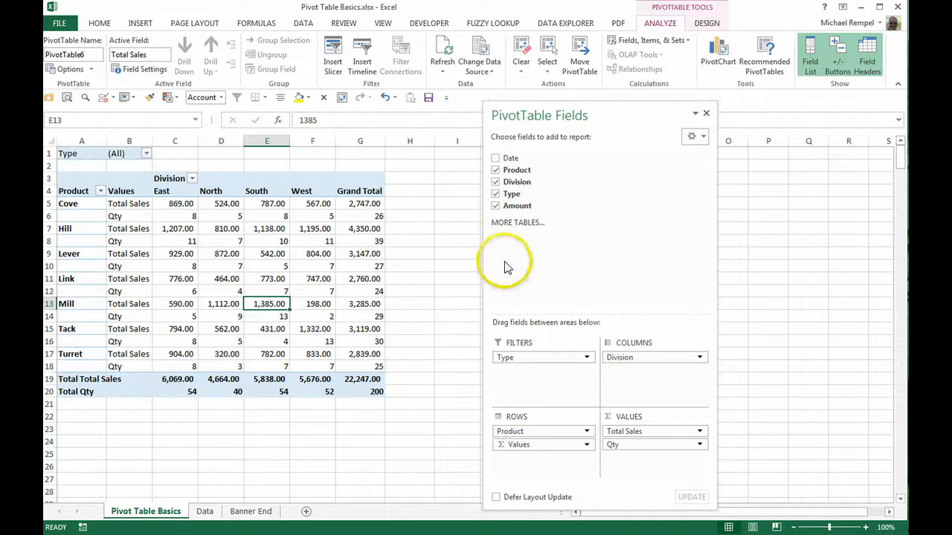
click(706, 113)
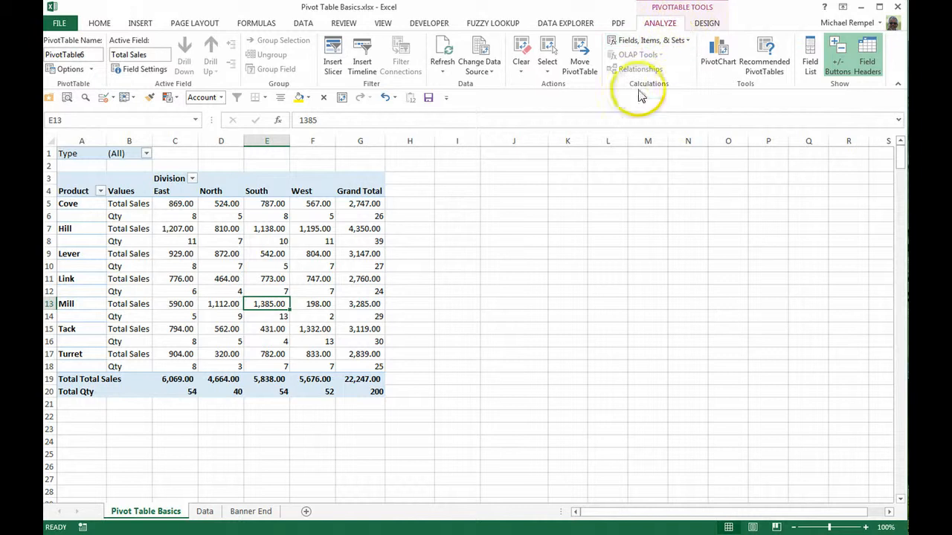
- Insert a timeline for the Date field and place it in the empty area beside the pivot table
click(362, 64)
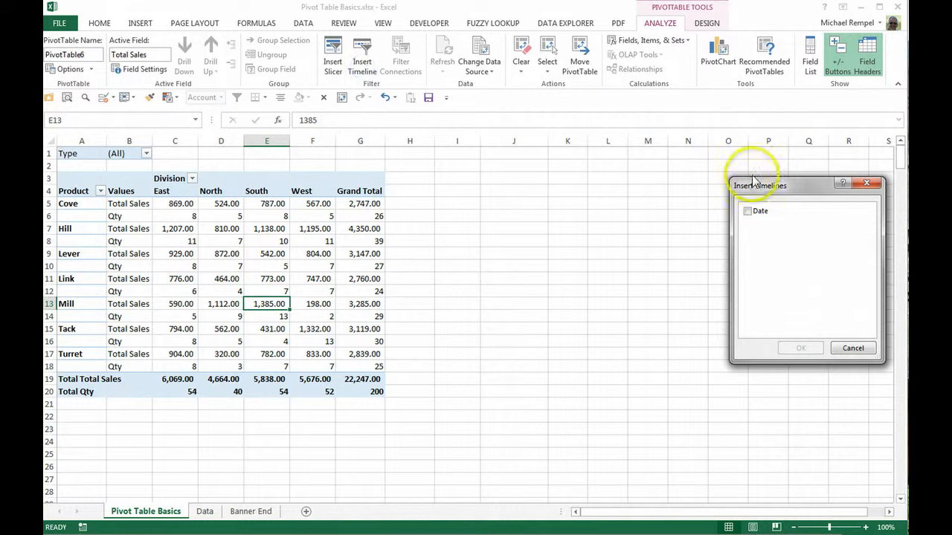
drag(758, 184, 518, 160)
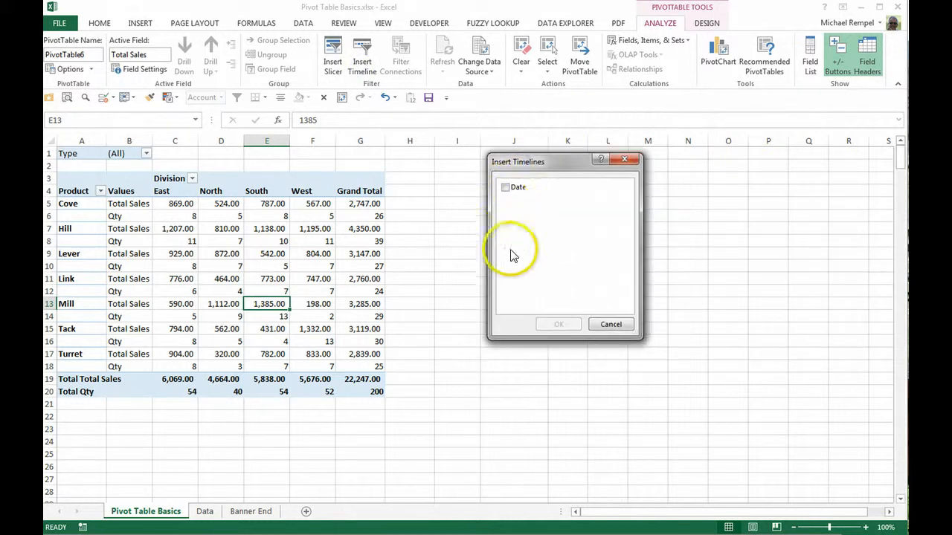
click(510, 191)
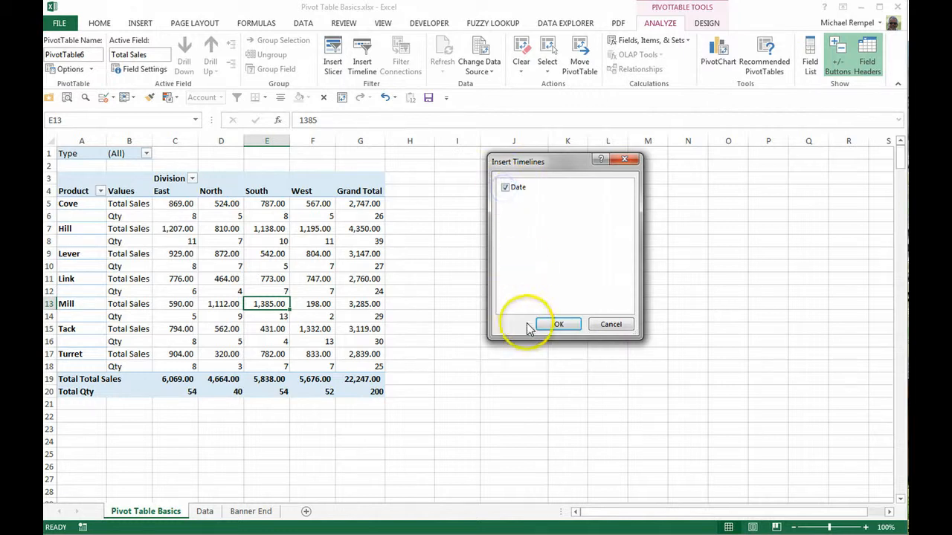
click(554, 323)
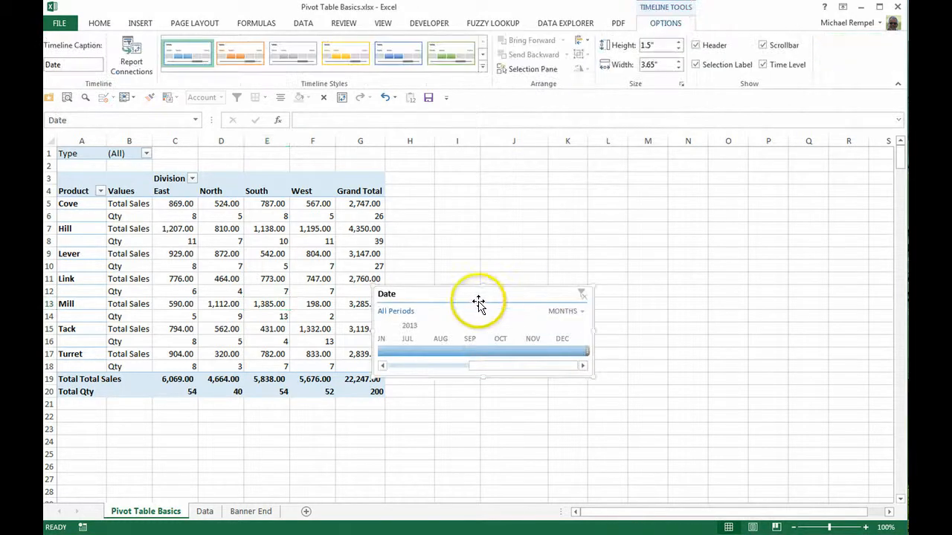
drag(468, 293, 521, 203)
click(506, 307)
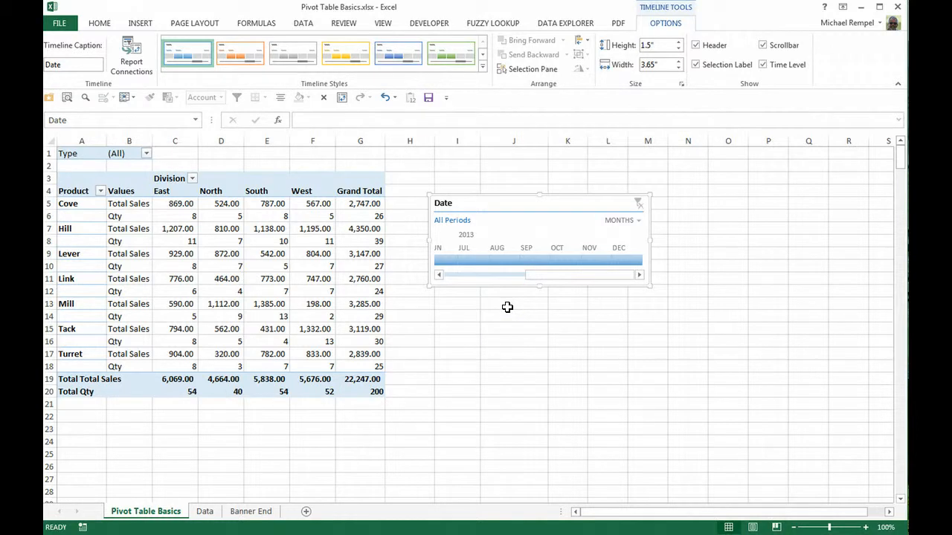
- Widen the Date timeline to about 6.55" so that all months from January to December 2013 fit
drag(651, 241, 753, 234)
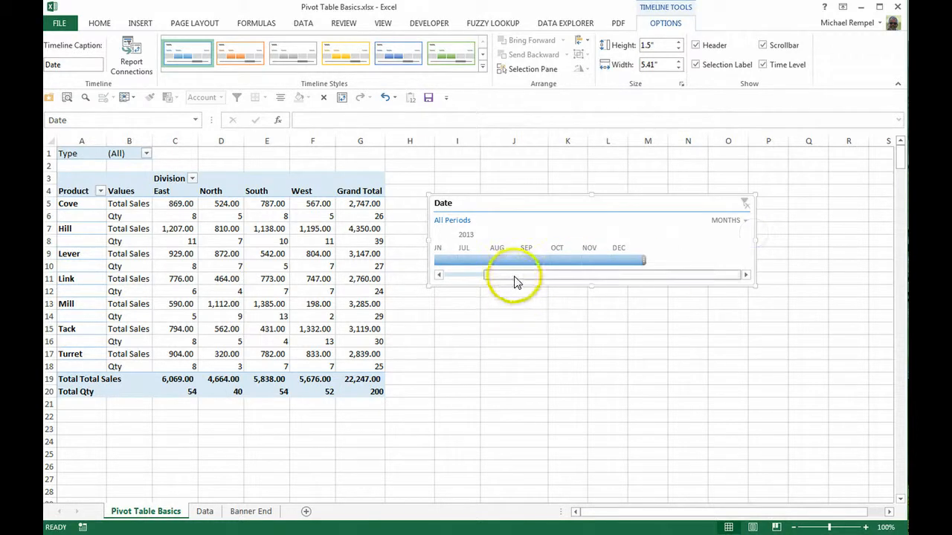
drag(513, 275, 468, 273)
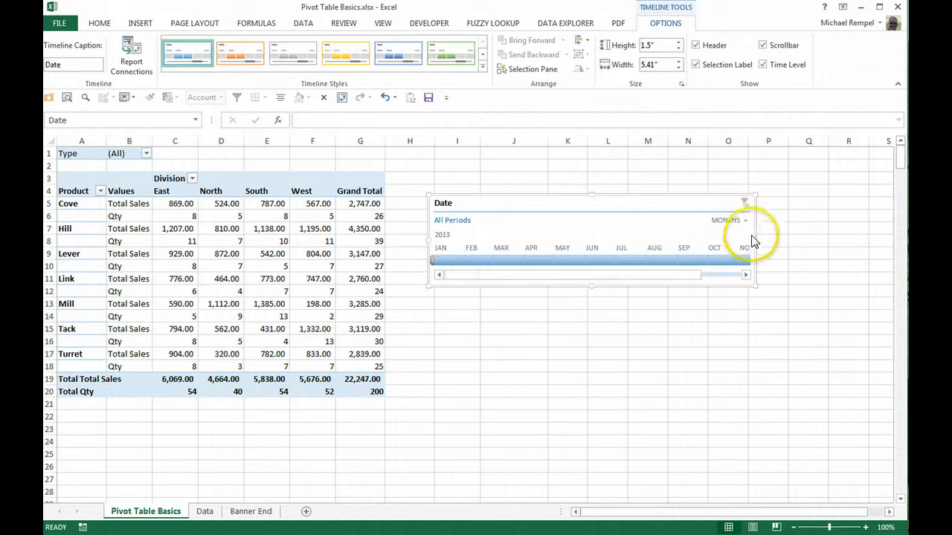
drag(754, 238, 823, 241)
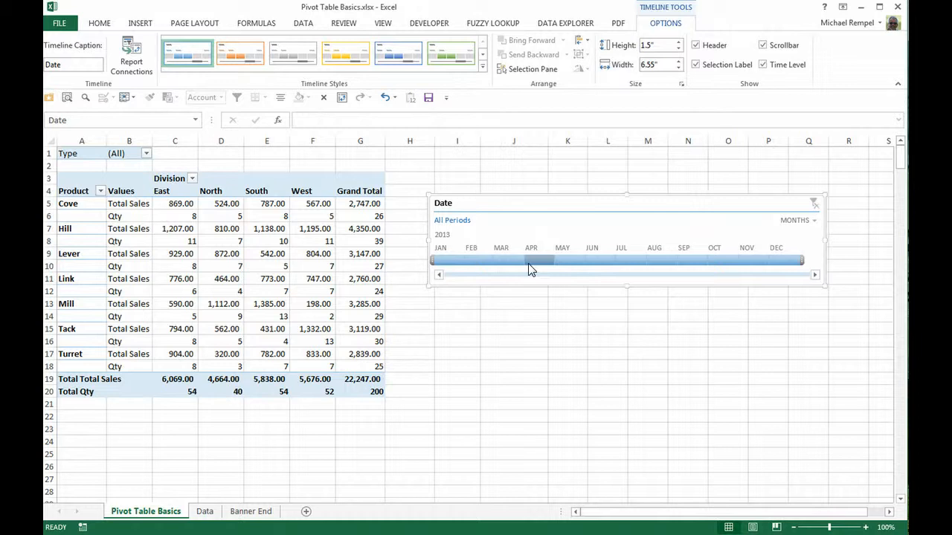
- Review the Date column of the source table on the Data sheet and return to the Pivot Table Basics sheet
click(205, 512)
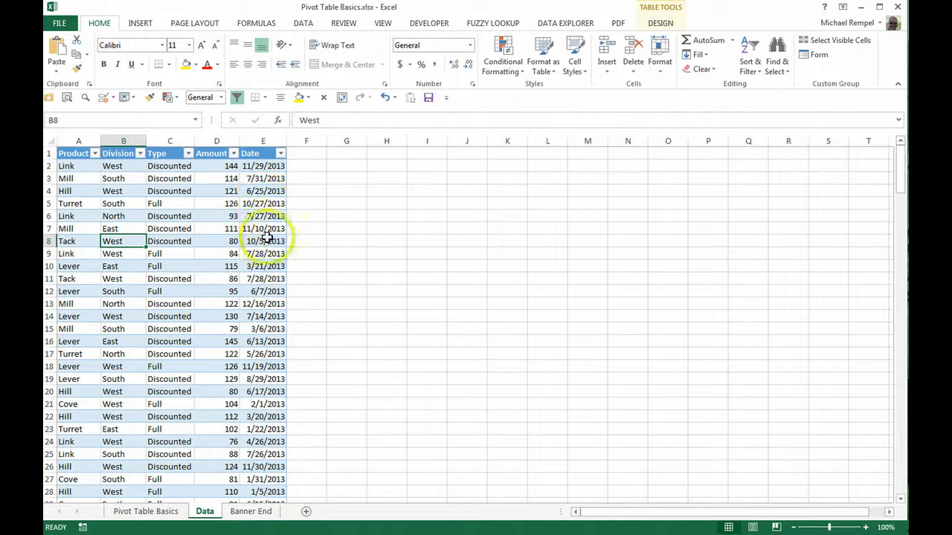
click(164, 511)
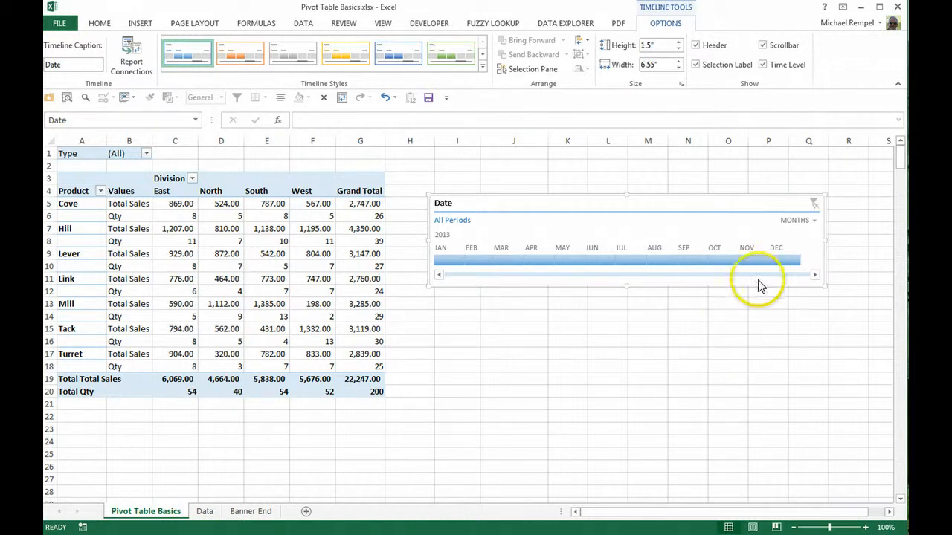
- Switch the Date timeline's time level to quarters and look over Q1 to Q4 of 2013
click(812, 222)
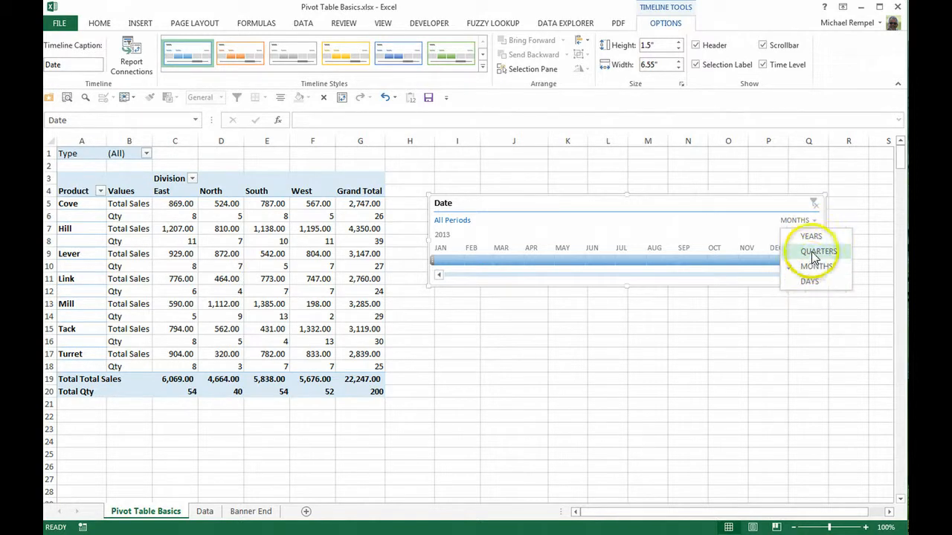
click(815, 251)
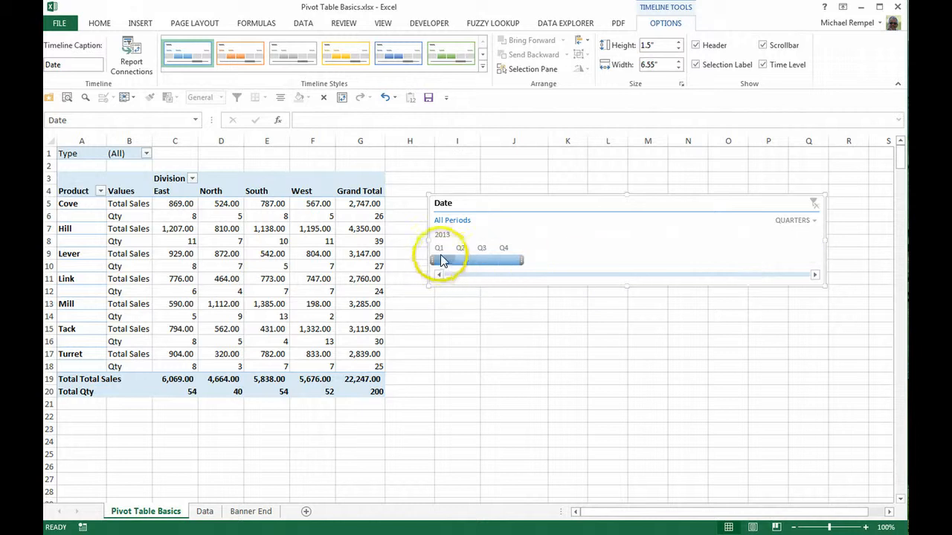
drag(442, 260, 515, 255)
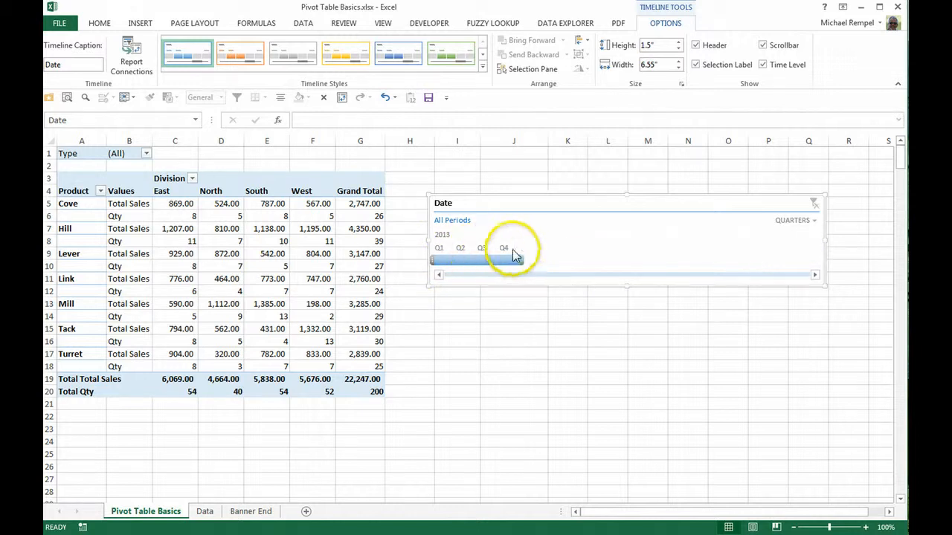
- Try the timeline's days level, browse back to July 2013, and return the time level to months
click(812, 220)
click(800, 281)
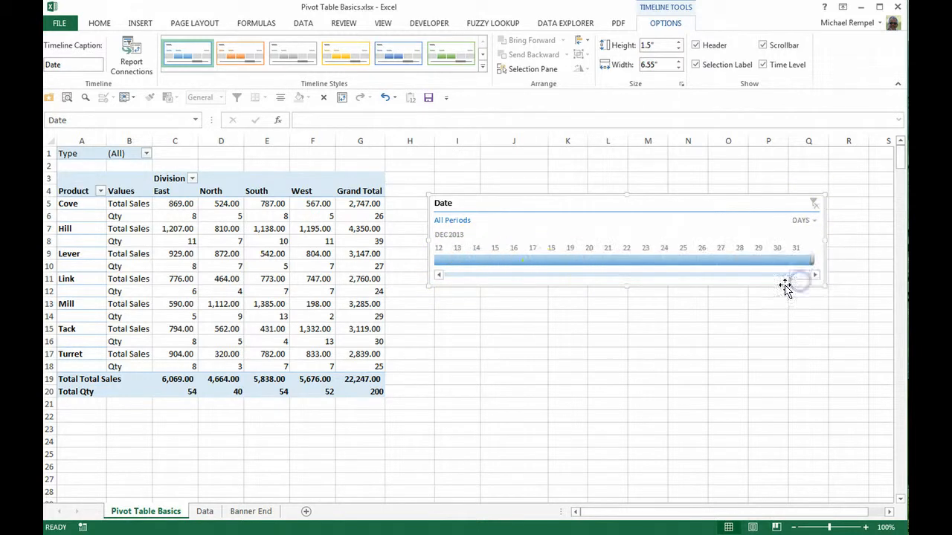
drag(796, 276, 796, 275)
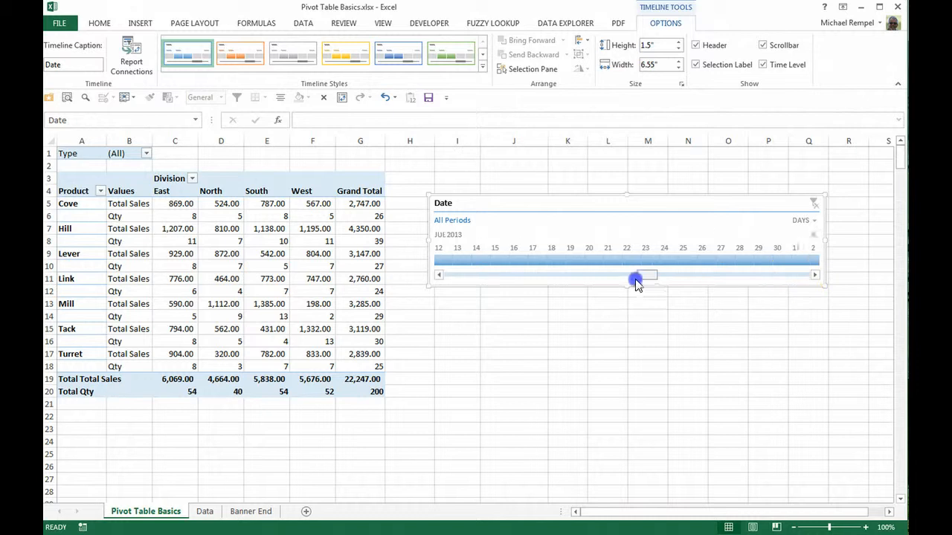
drag(636, 280, 694, 283)
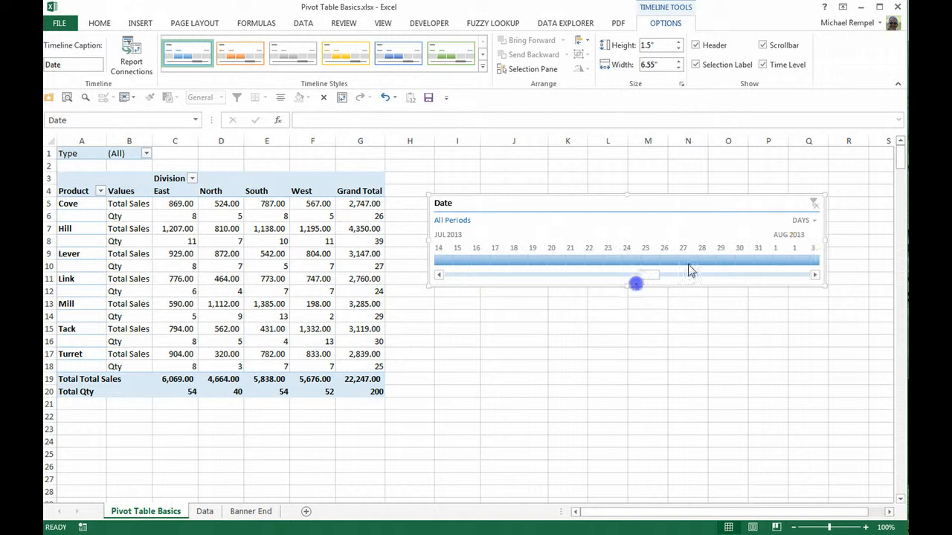
click(814, 221)
click(826, 265)
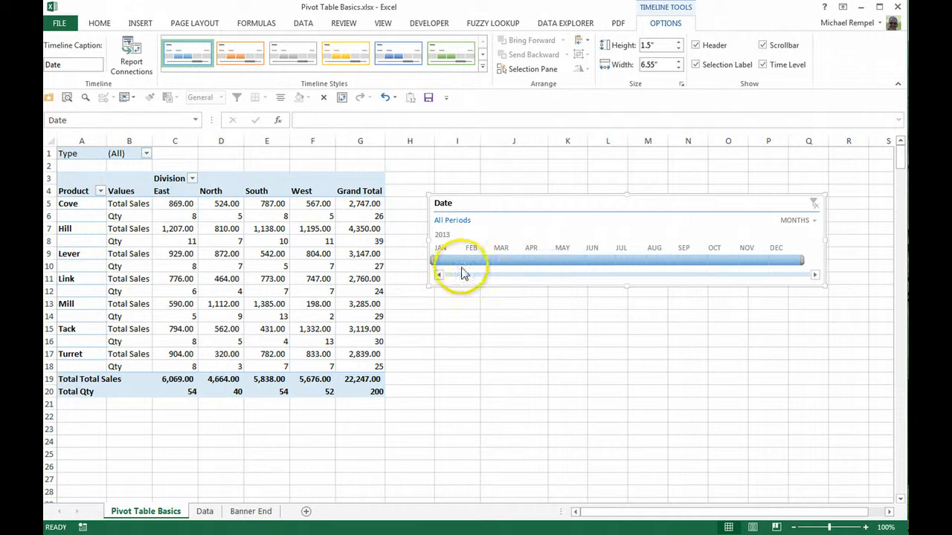
- Filter the pivot table with the Date timeline to the period January to April 2013
click(445, 260)
drag(464, 264, 558, 260)
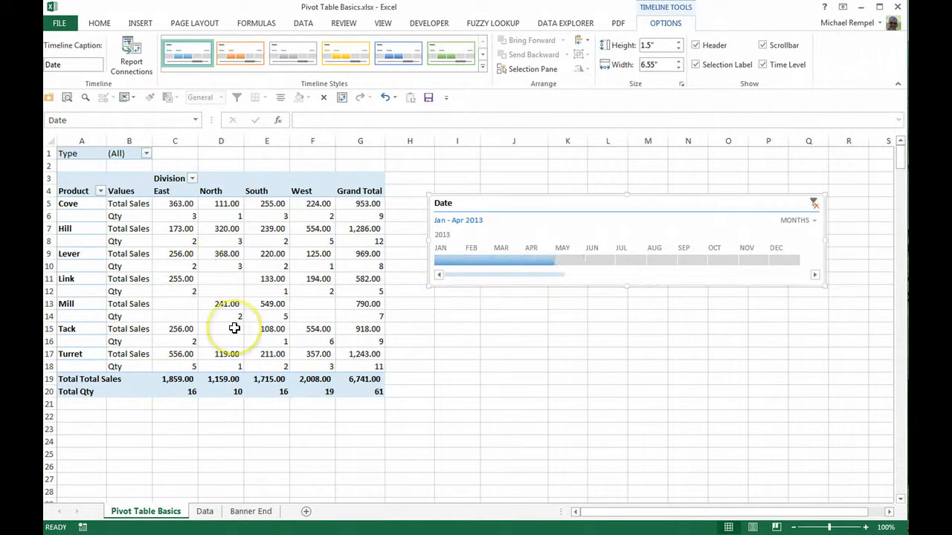
mouse_move(234, 329)
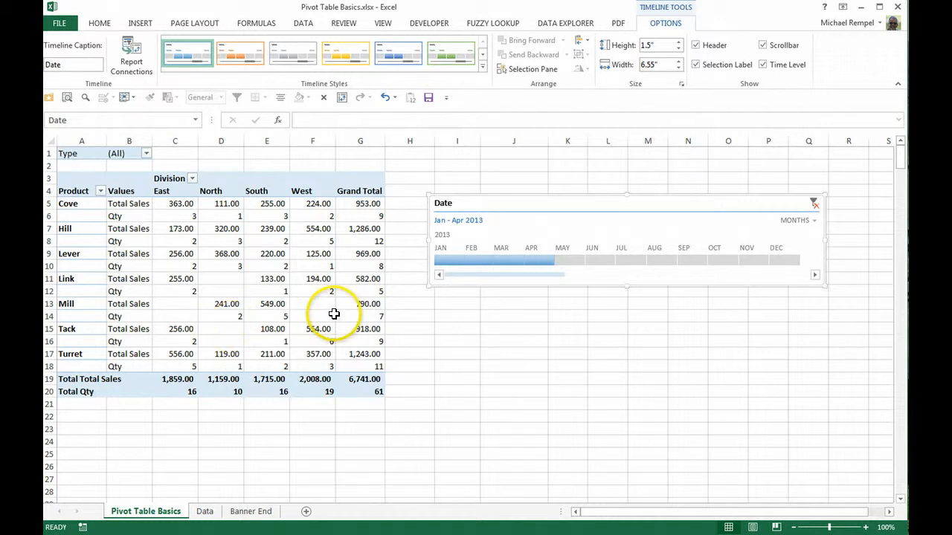
- Filter the pivot table with the Date timeline to July 2013 only
click(627, 261)
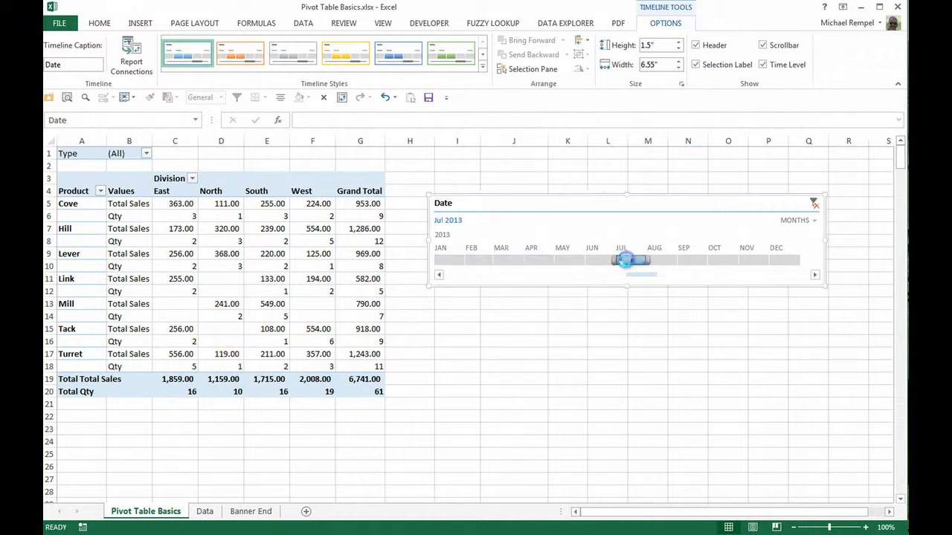
mouse_move(238, 287)
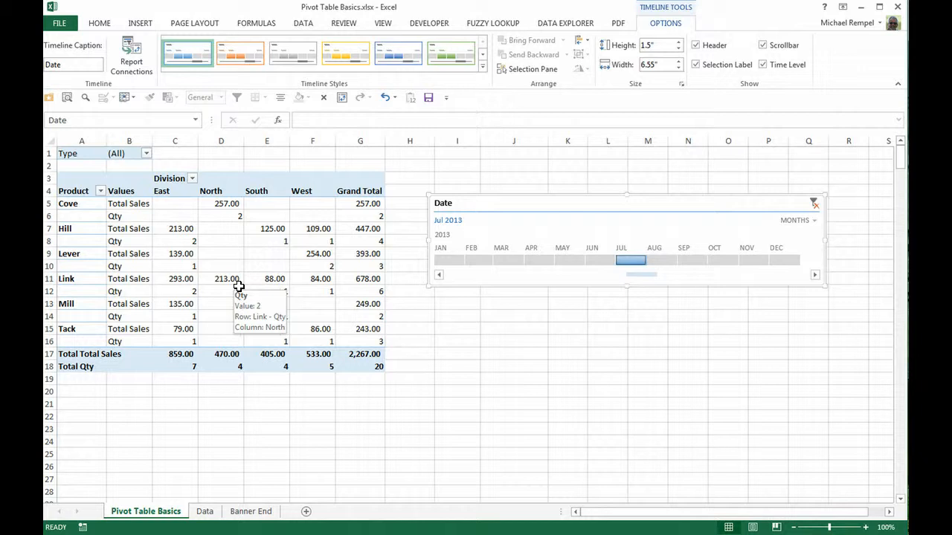
- Switch the Date timeline's time level to quarters and filter the pivot table to Q3 2013
click(811, 223)
click(814, 248)
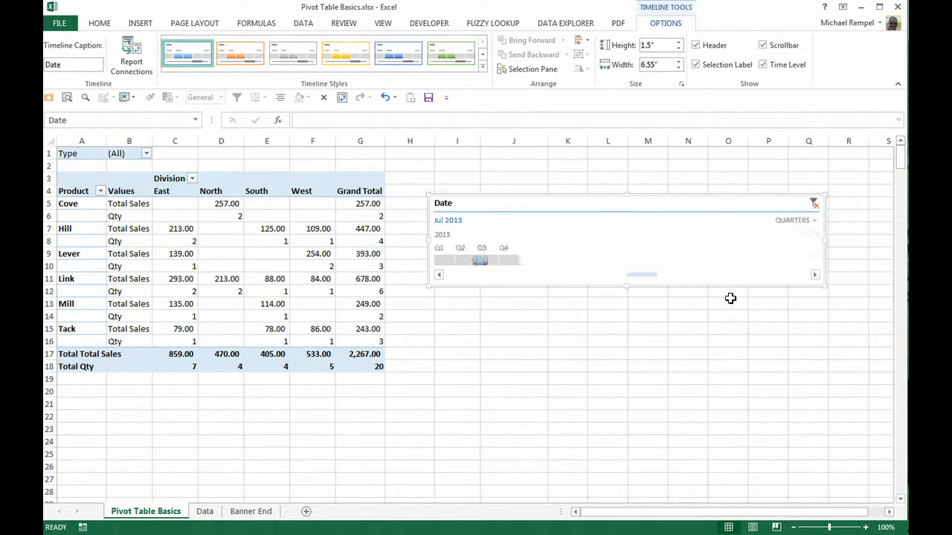
click(609, 325)
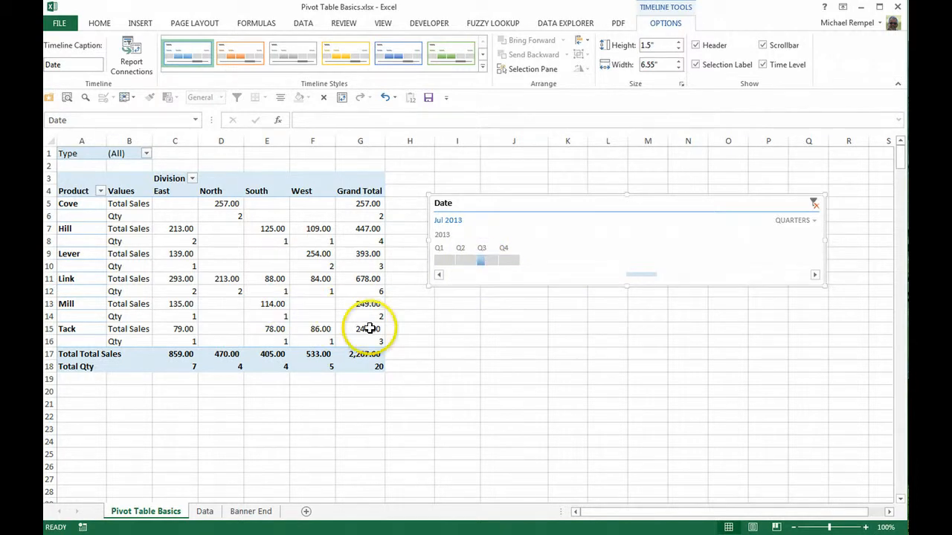
click(490, 262)
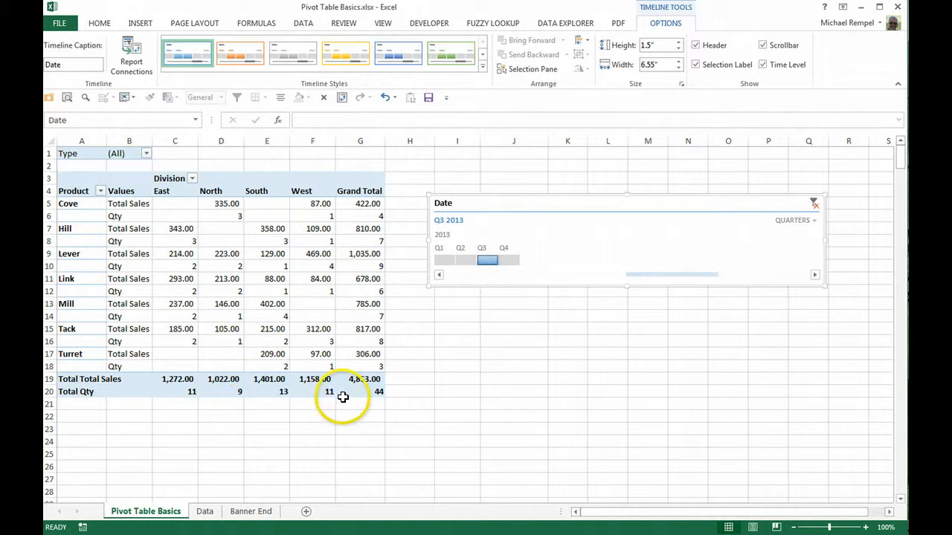
- Narrow the Date timeline to about 3.92", clear its filter to all periods, and widen it to about 6.35"
drag(824, 242, 664, 250)
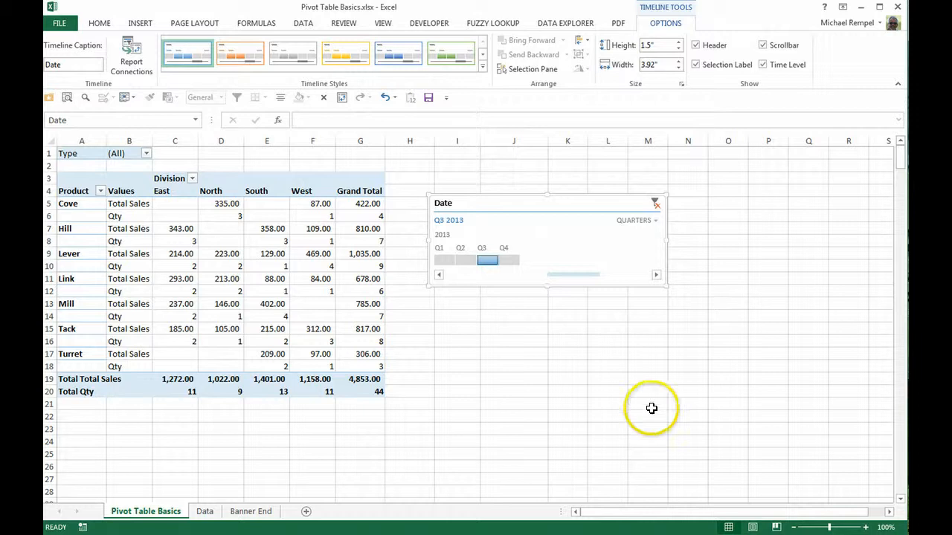
click(655, 205)
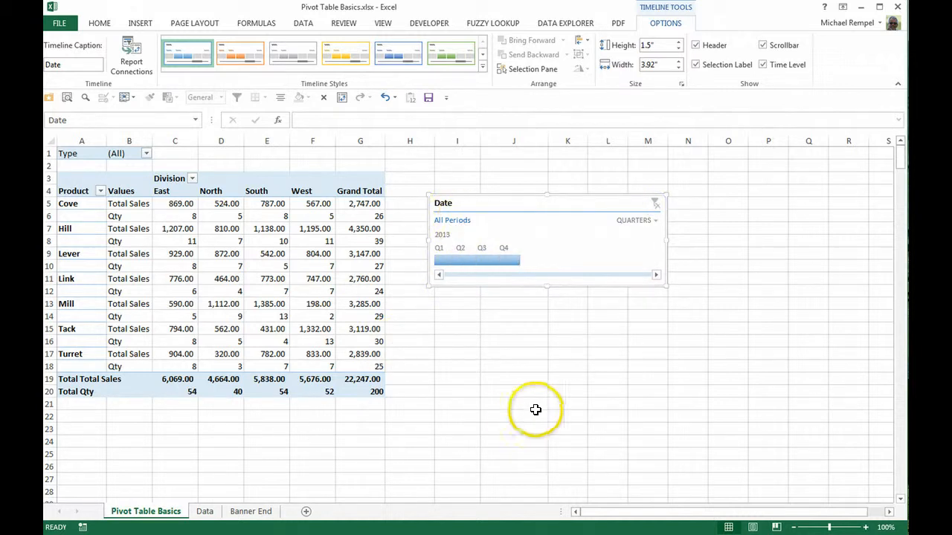
drag(665, 240, 812, 235)
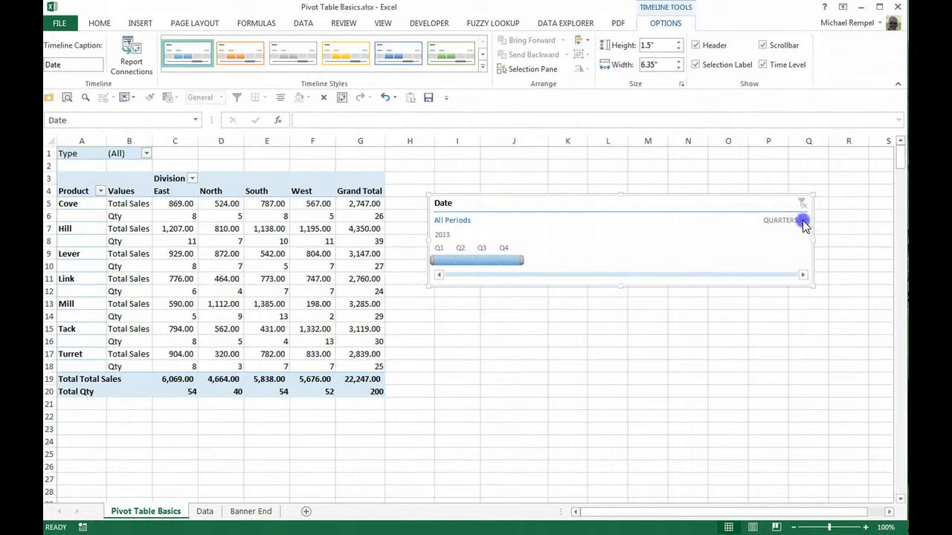
- Switch the Date timeline's time level to days and filter the pivot table to October 18 through November 4, 2013
click(798, 222)
click(793, 281)
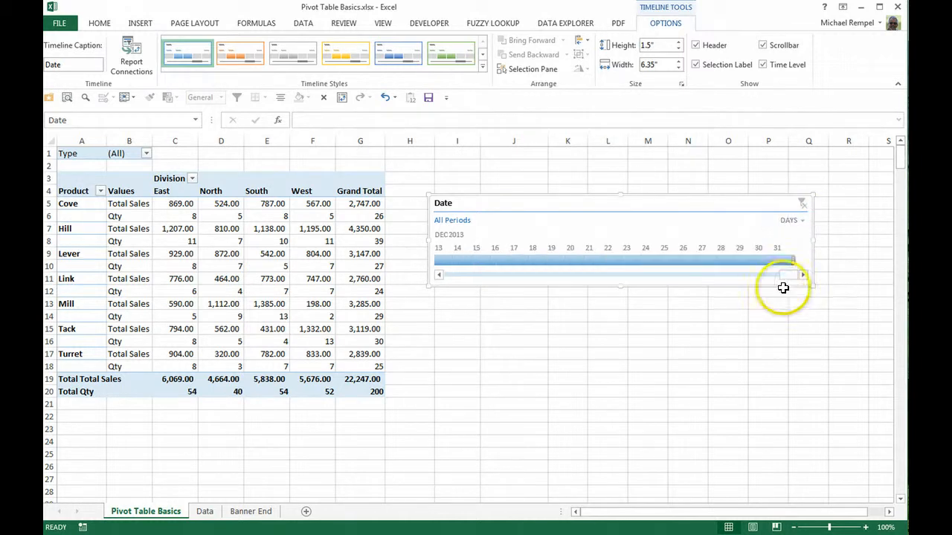
click(479, 276)
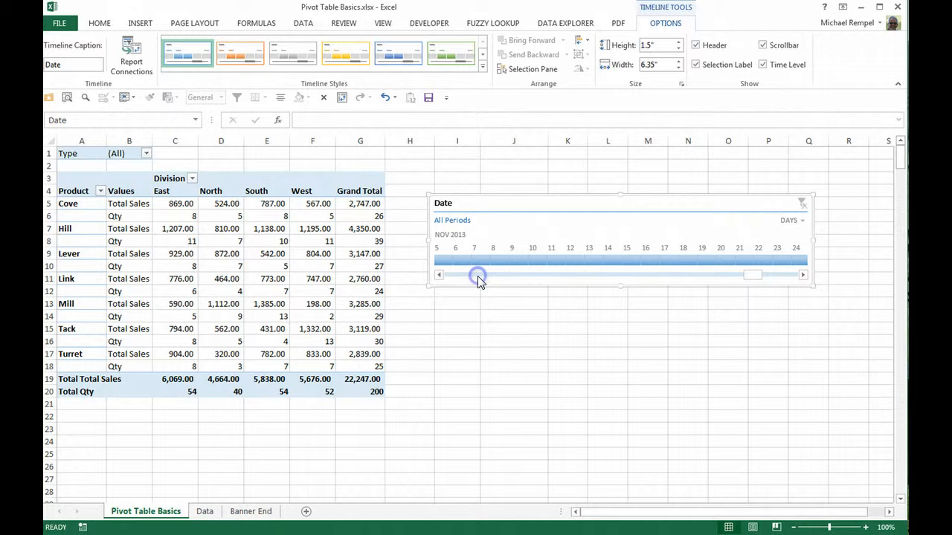
click(457, 260)
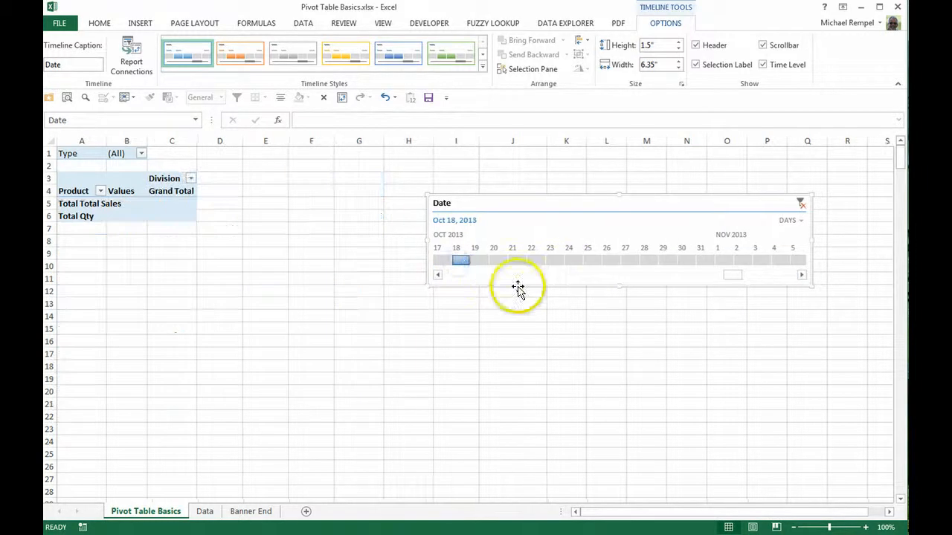
drag(473, 260, 780, 253)
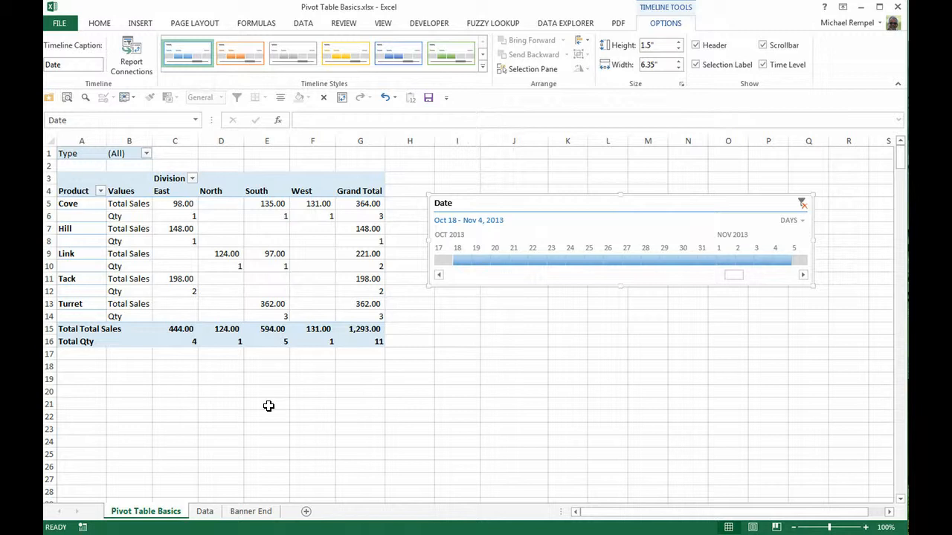
- Open the Banner End sheet
click(250, 511)
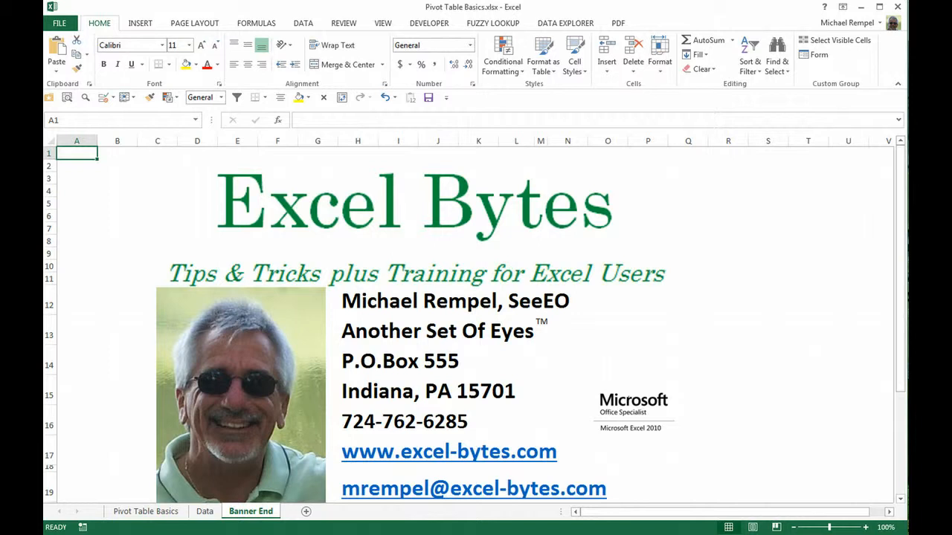